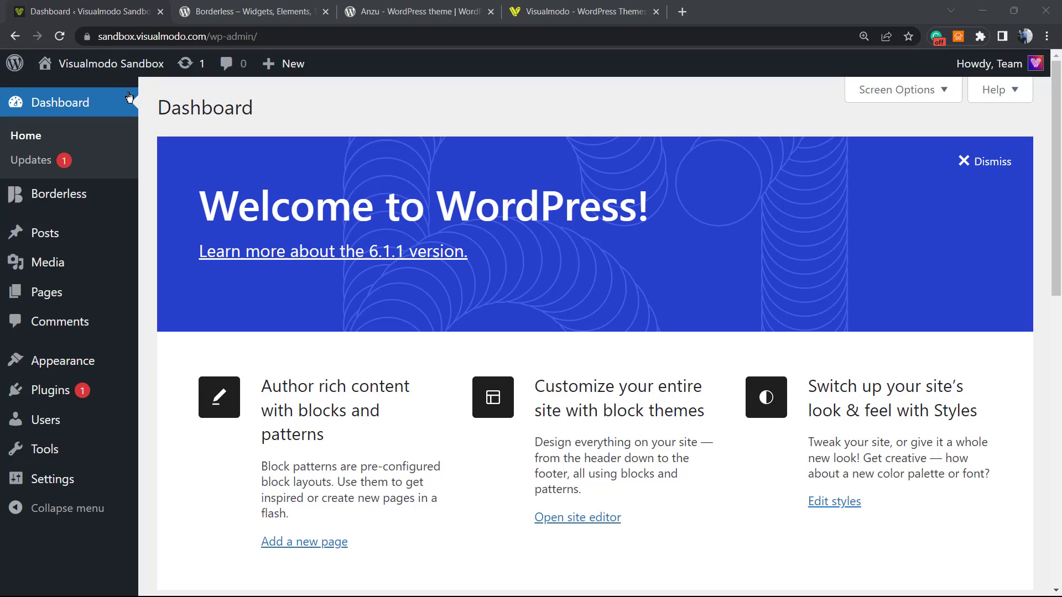
Open the live site's front page in a new tab from the admin bar's Visit Site link
{"action": "middle_click", "coordinate": [71, 95]}
{"action": "right_click", "coordinate": [72, 95]}
{"action": "left_click", "coordinate": [248, 100]}
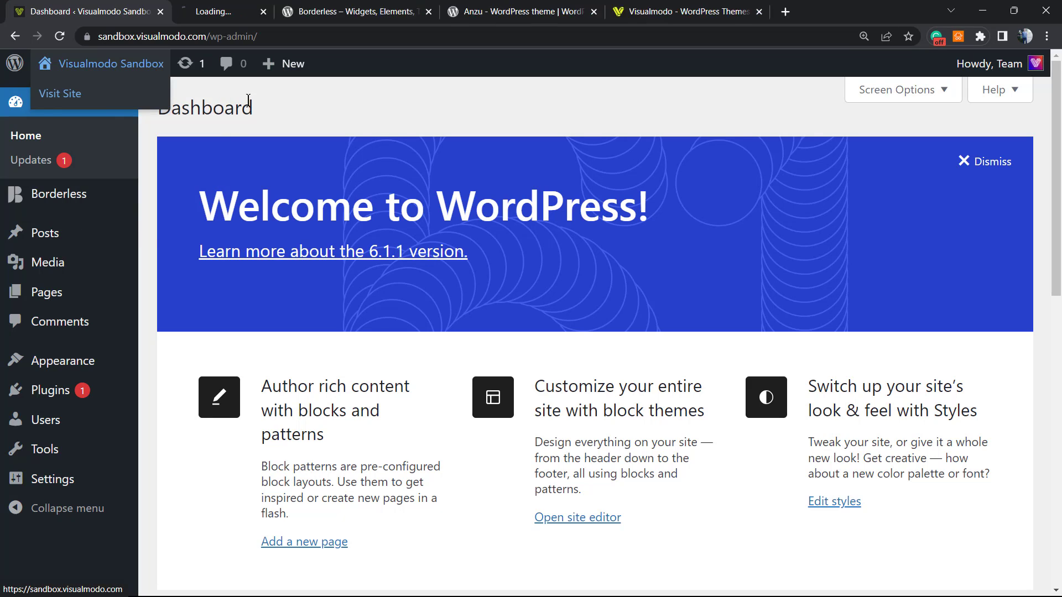
On the live site tab, open the Hello world! post and read through it
{"action": "left_click", "coordinate": [284, 10]}
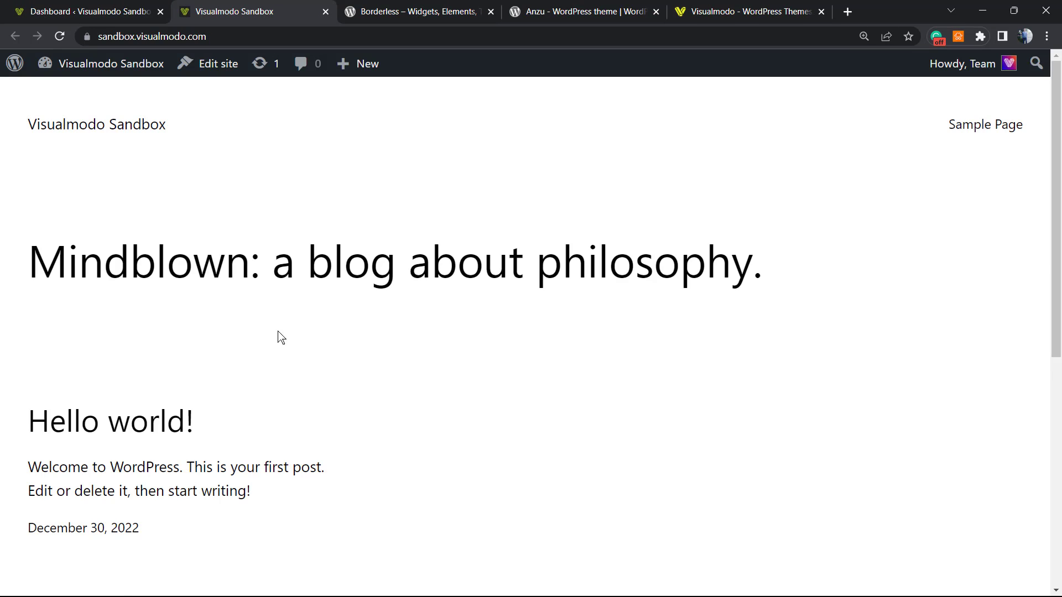
{"action": "scroll", "coordinate": [154, 341], "scroll_direction": "down", "scroll_amount": 2}
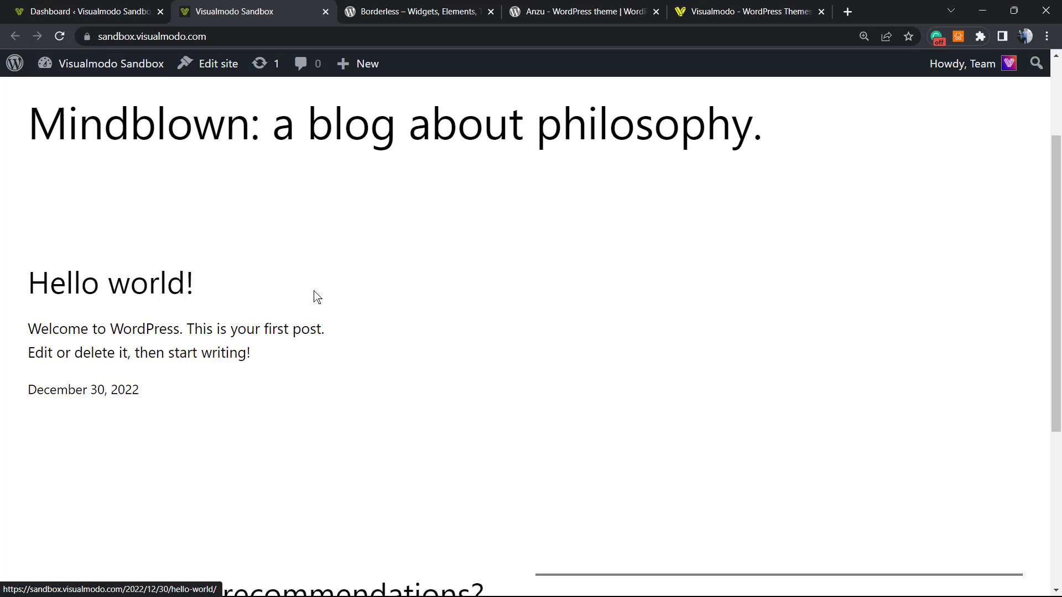
{"action": "scroll", "coordinate": [314, 297], "scroll_direction": "up", "scroll_amount": 2}
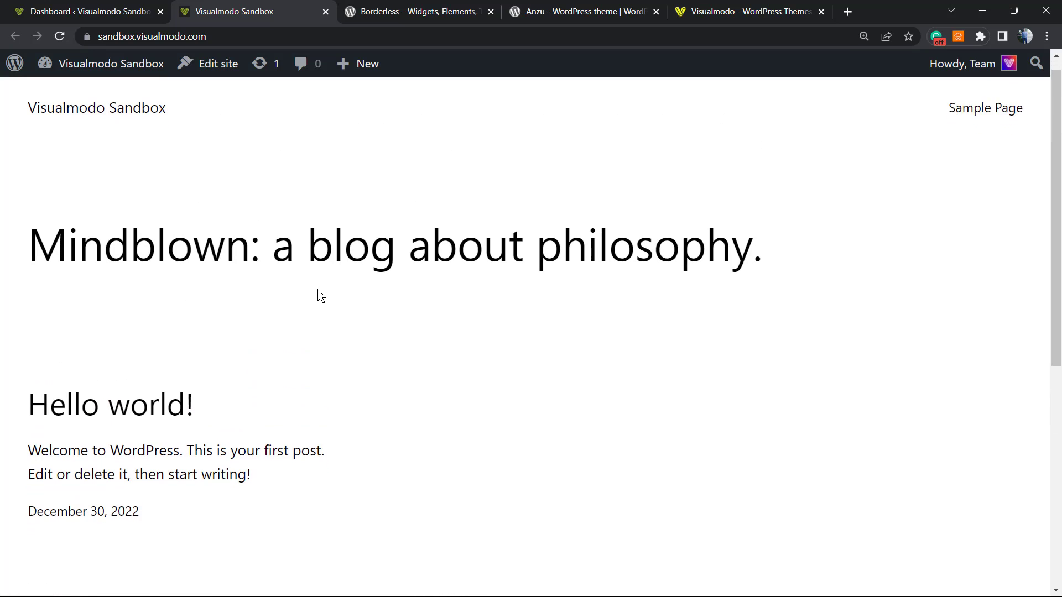
{"action": "scroll", "coordinate": [319, 296], "scroll_direction": "down", "scroll_amount": 3}
{"action": "scroll", "coordinate": [316, 293], "scroll_direction": "down", "scroll_amount": 2}
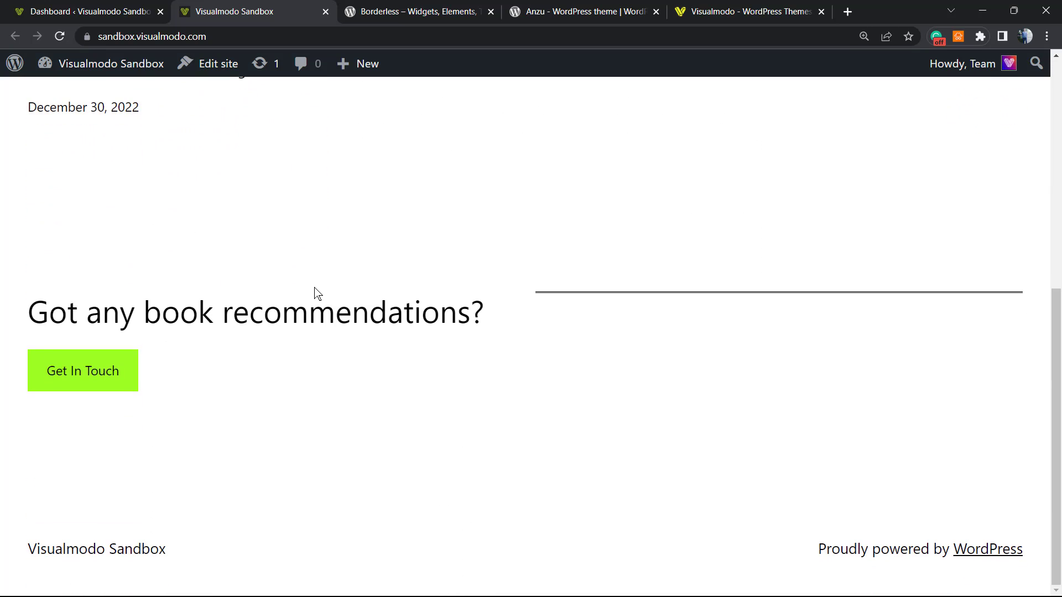
{"action": "scroll", "coordinate": [314, 294], "scroll_direction": "up", "scroll_amount": 5}
{"action": "scroll", "coordinate": [311, 294], "scroll_direction": "down", "scroll_amount": 1}
{"action": "scroll", "coordinate": [299, 308], "scroll_direction": "down", "scroll_amount": 1}
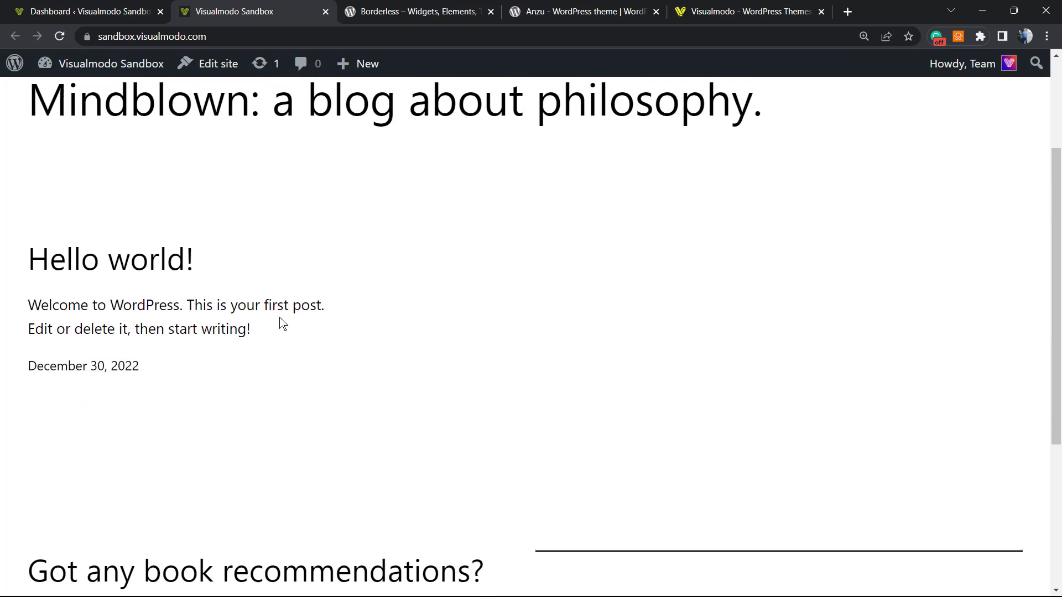
{"action": "scroll", "coordinate": [280, 323], "scroll_direction": "up", "scroll_amount": 1}
{"action": "left_click_drag", "start_coordinate": [164, 423], "coordinate": [49, 284]}
{"action": "left_click", "coordinate": [50, 284]}
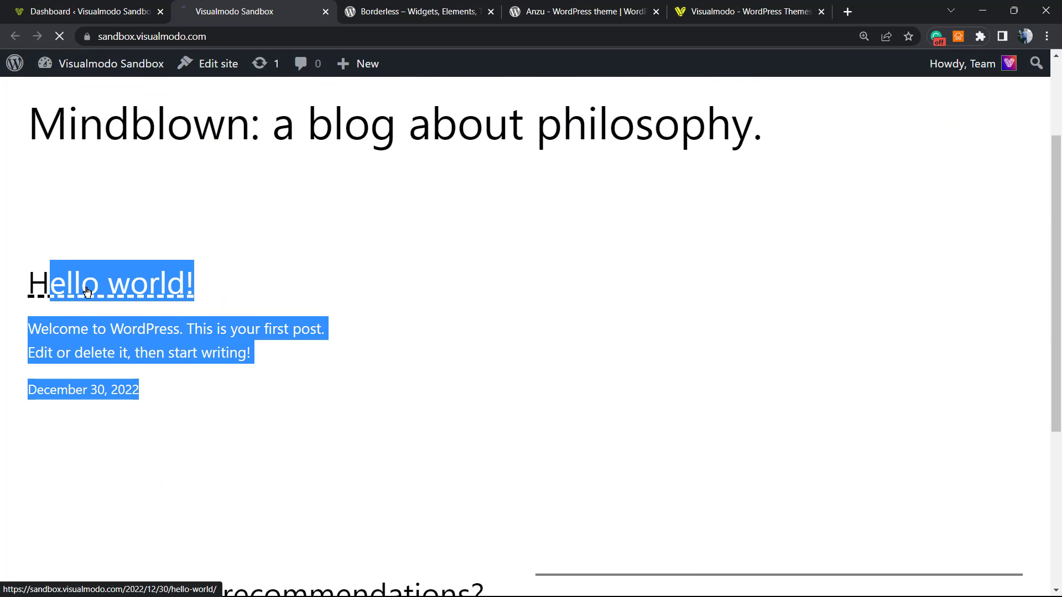
{"action": "scroll", "coordinate": [319, 332], "scroll_direction": "down", "scroll_amount": 2}
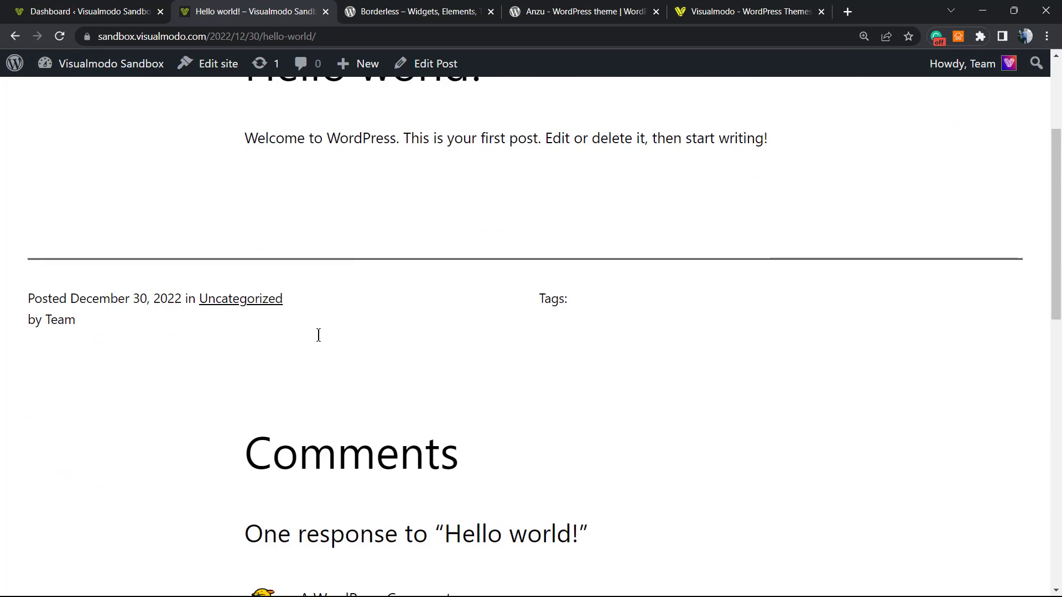
{"action": "scroll", "coordinate": [318, 334], "scroll_direction": "down", "scroll_amount": 1}
{"action": "scroll", "coordinate": [315, 340], "scroll_direction": "down", "scroll_amount": 1}
{"action": "scroll", "coordinate": [316, 339], "scroll_direction": "down", "scroll_amount": 3}
{"action": "scroll", "coordinate": [315, 334], "scroll_direction": "down", "scroll_amount": 3}
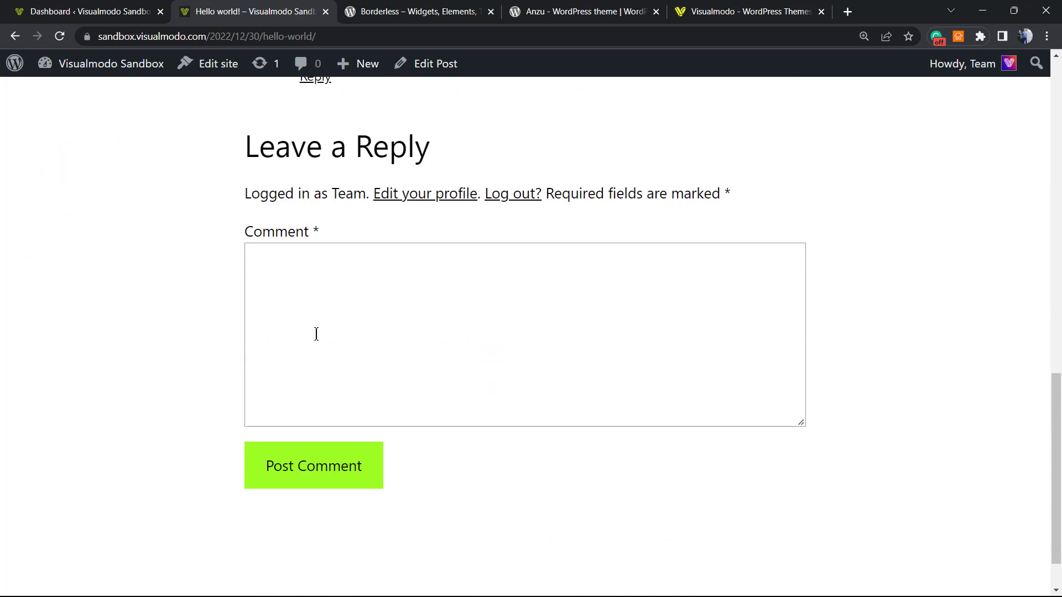
{"action": "scroll", "coordinate": [315, 332], "scroll_direction": "up", "scroll_amount": 2}
{"action": "scroll", "coordinate": [314, 331], "scroll_direction": "up", "scroll_amount": 4}
{"action": "scroll", "coordinate": [312, 327], "scroll_direction": "up", "scroll_amount": 4}
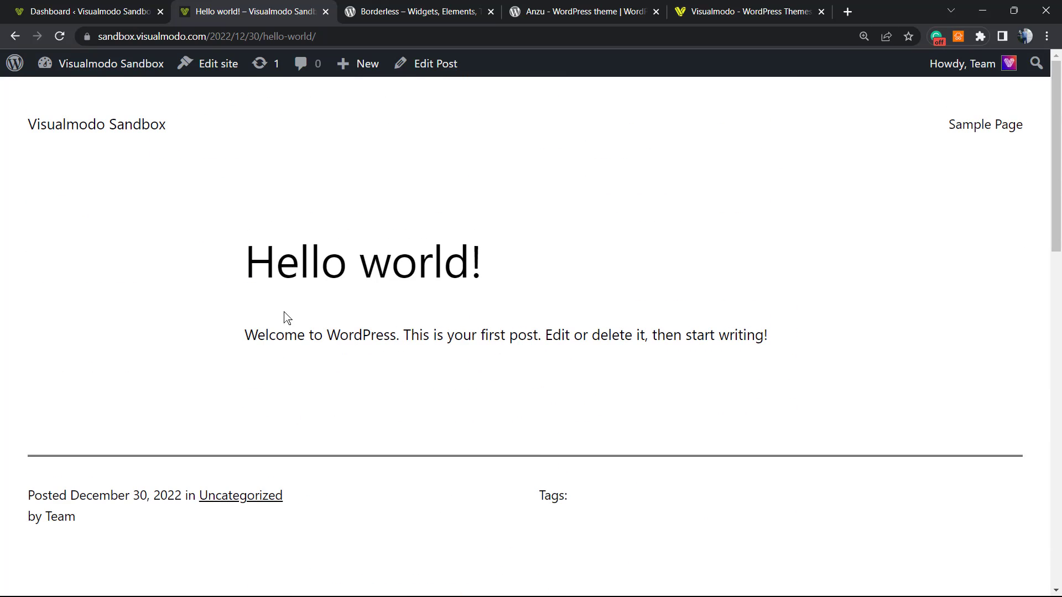
{"action": "left_click_drag", "start_coordinate": [219, 280], "coordinate": [839, 332]}
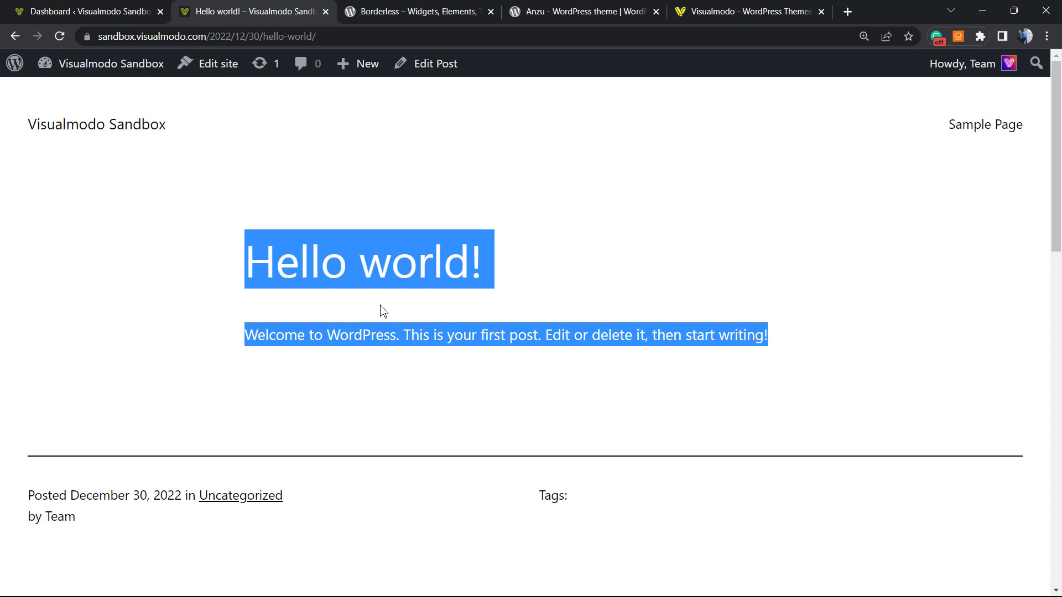
{"action": "left_click", "coordinate": [590, 290]}
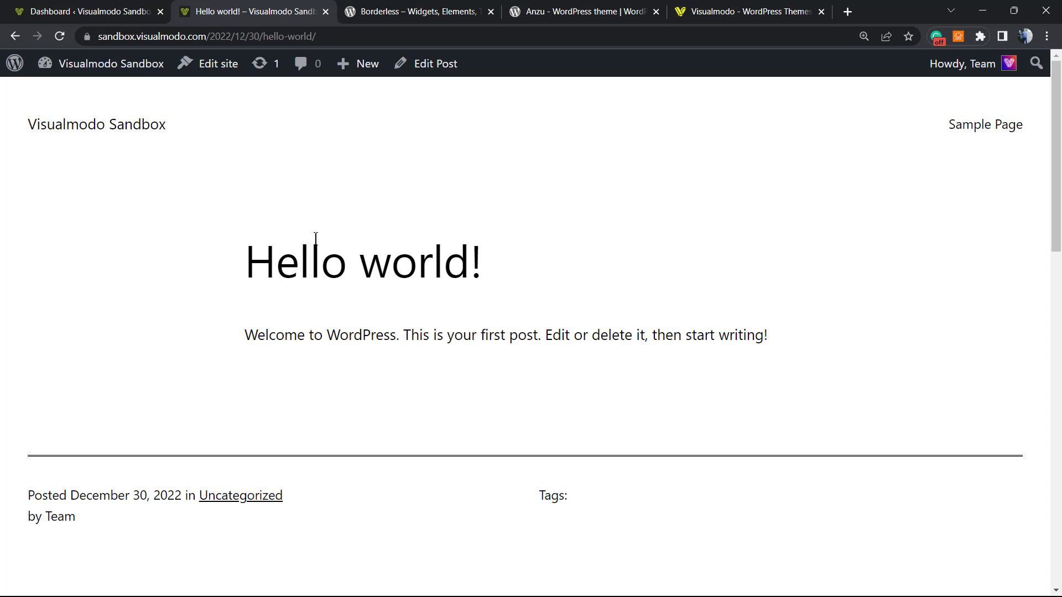
Return to the dashboard tab and select the 'com' and 'admin' parts of the site address
{"action": "left_click", "coordinate": [125, 8]}
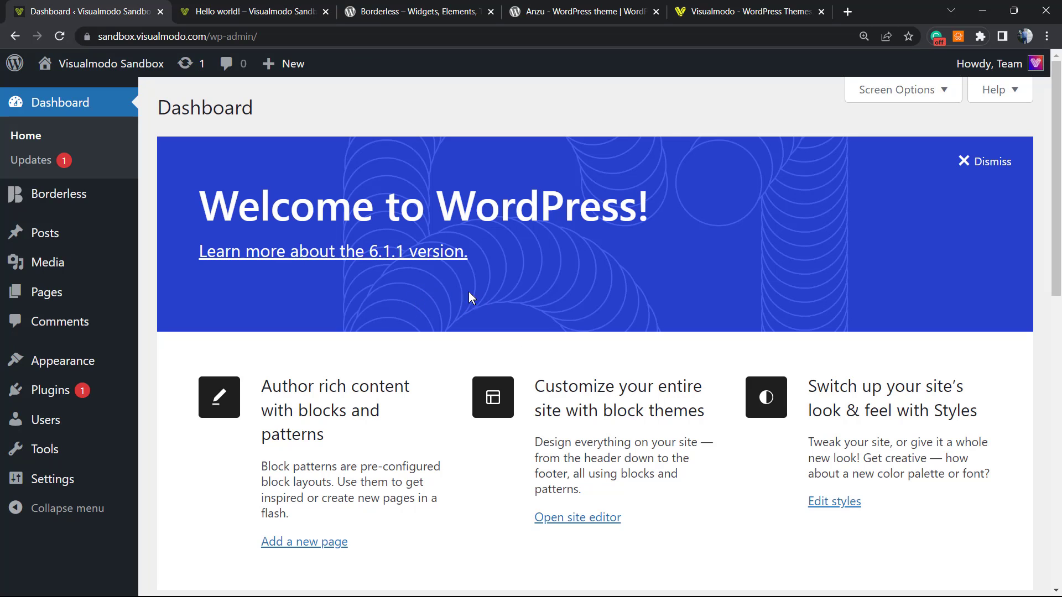
{"action": "scroll", "coordinate": [504, 262], "scroll_direction": "down", "scroll_amount": 3}
{"action": "scroll", "coordinate": [129, 372], "scroll_direction": "up", "scroll_amount": 3}
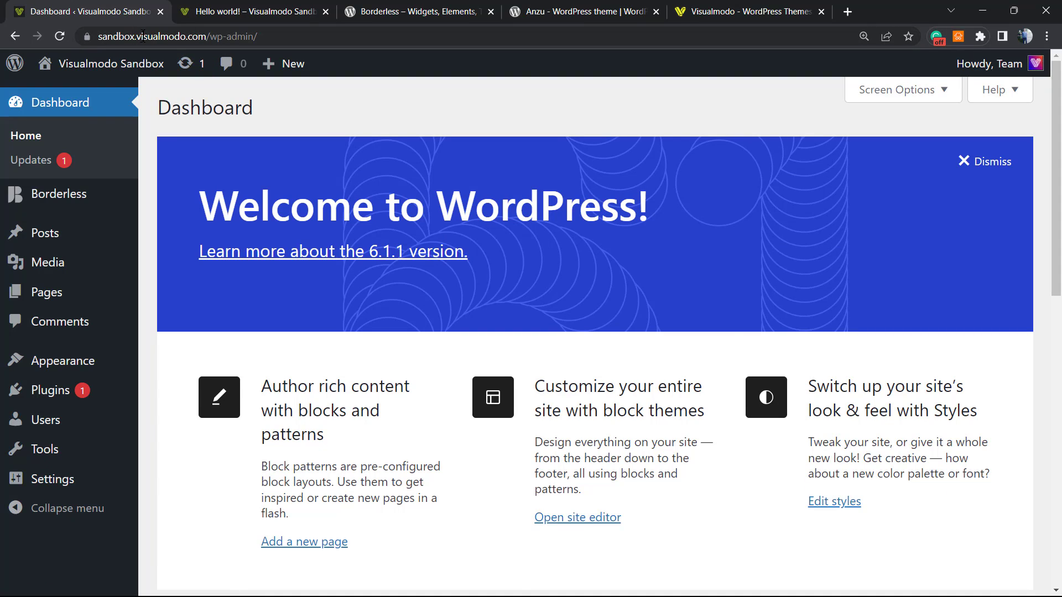
{"action": "left_click", "coordinate": [191, 36]}
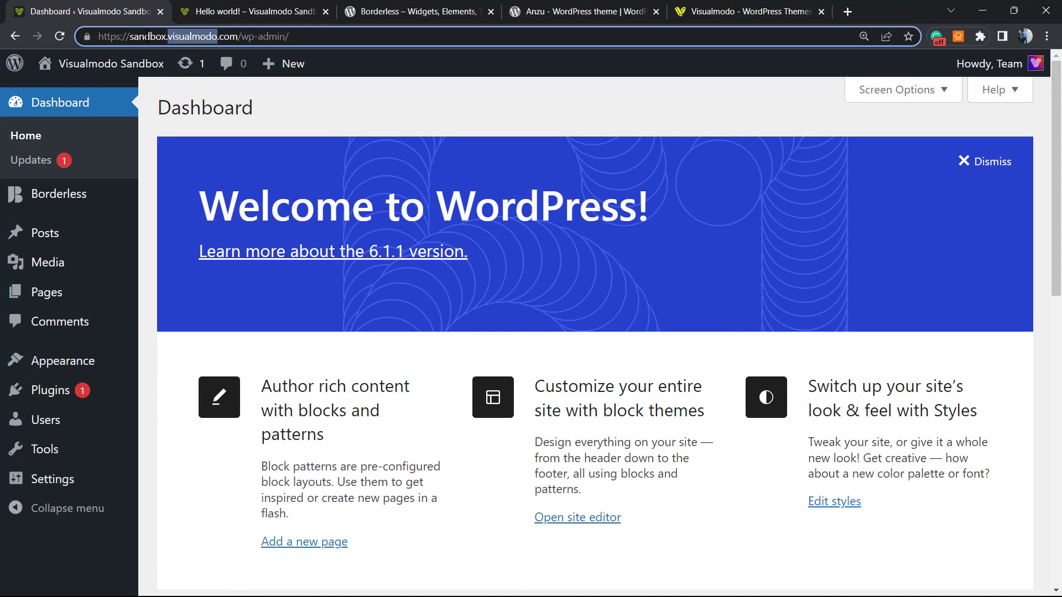
{"action": "double_click", "coordinate": [229, 32]}
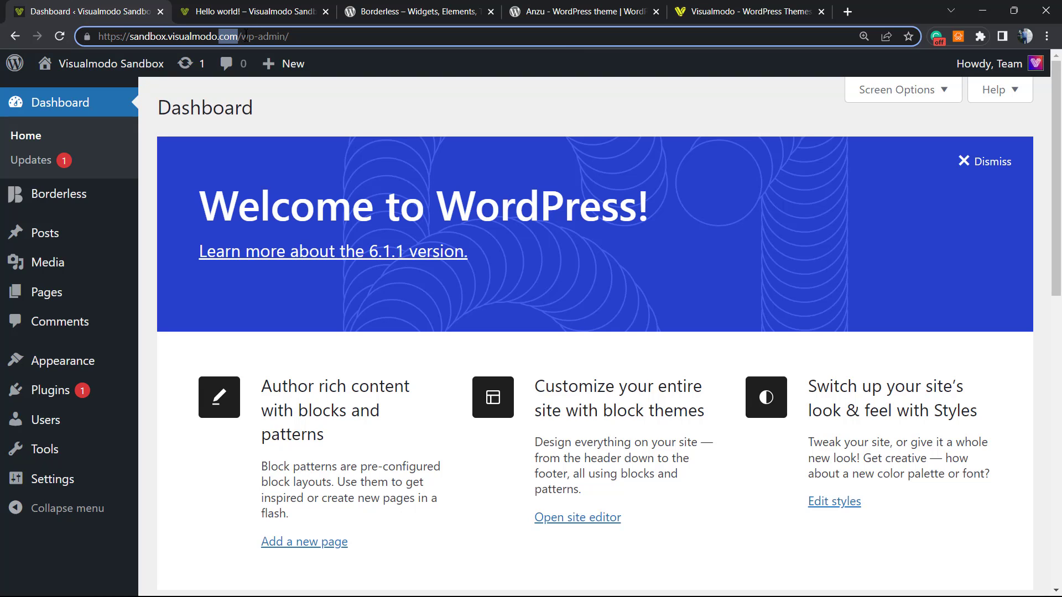
{"action": "left_click", "coordinate": [248, 36]}
{"action": "double_click", "coordinate": [271, 36]}
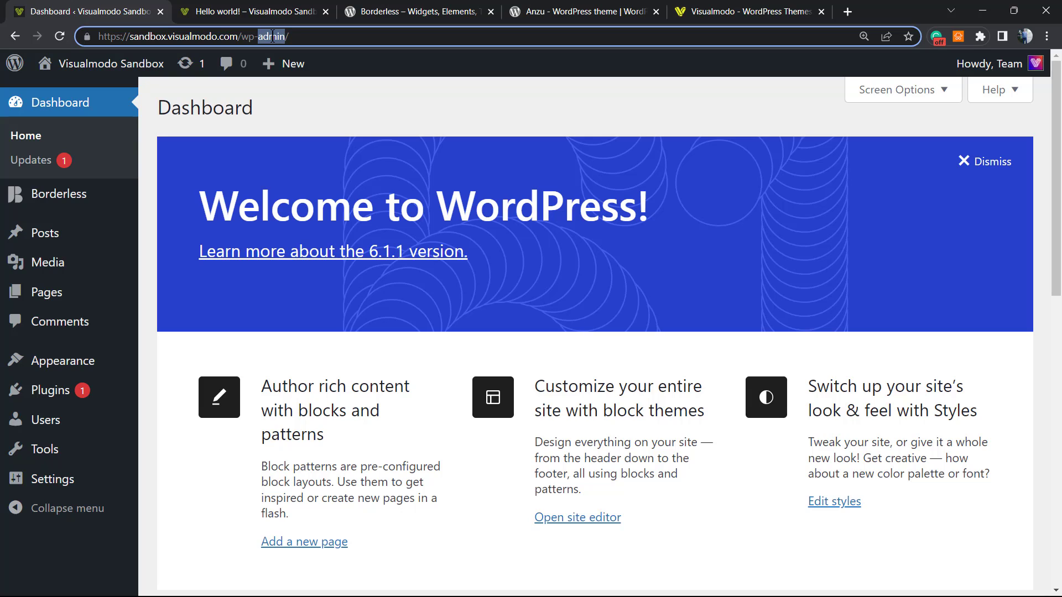
{"action": "double_click", "coordinate": [273, 36]}
{"action": "left_click", "coordinate": [583, 92]}
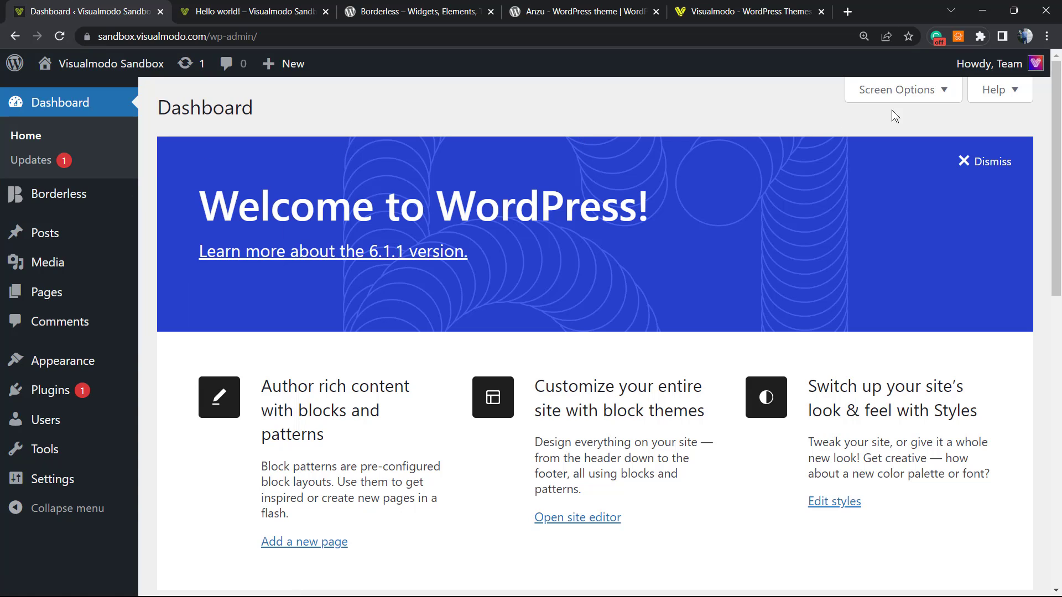
Select 'wp-admin/' in the site address and narrow the selection to the final slash
{"action": "left_click", "coordinate": [213, 37]}
{"action": "left_click", "coordinate": [304, 37]}
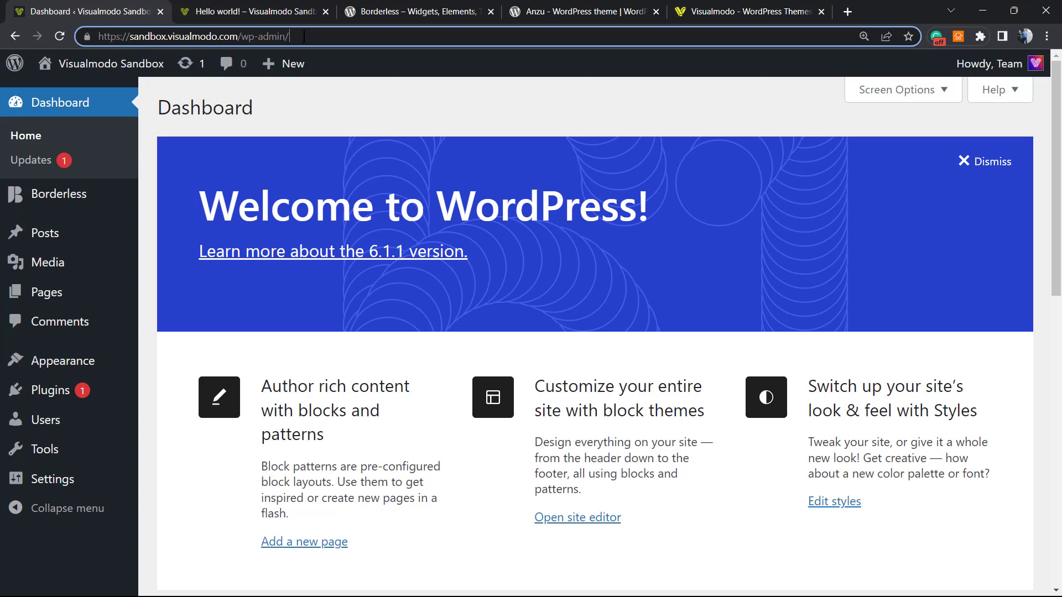
{"action": "left_click_drag", "start_coordinate": [291, 37], "coordinate": [241, 37]}
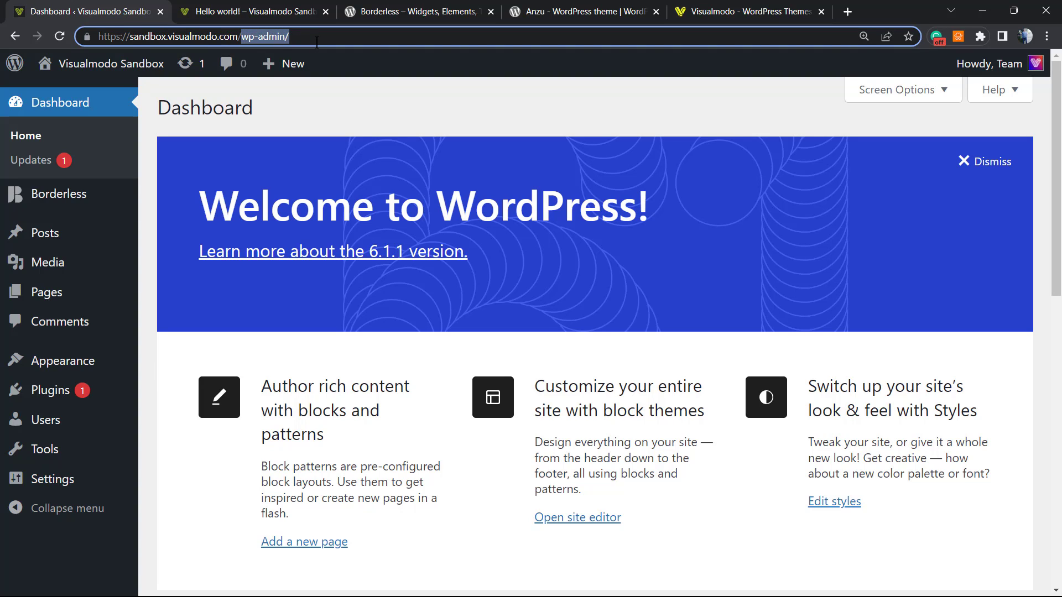
{"action": "key", "text": "Right"}
{"action": "key", "text": "shift+Left"}
{"action": "key", "text": "ctrl+shift+Left"}
{"action": "key", "text": "ctrl+shift+Left"}
{"action": "key", "text": "ctrl+shift+Left"}
{"action": "key", "text": "ctrl+shift+Right"}
{"action": "key", "text": "ctrl+shift+Right"}
{"action": "key", "text": "ctrl+shift+Right"}
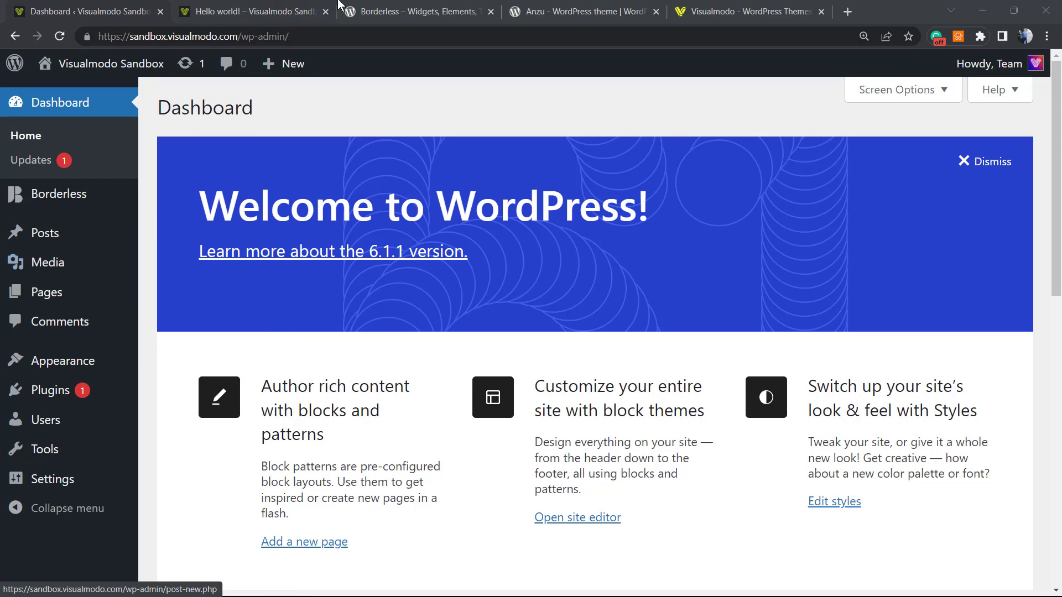
{"action": "left_click", "coordinate": [263, 5]}
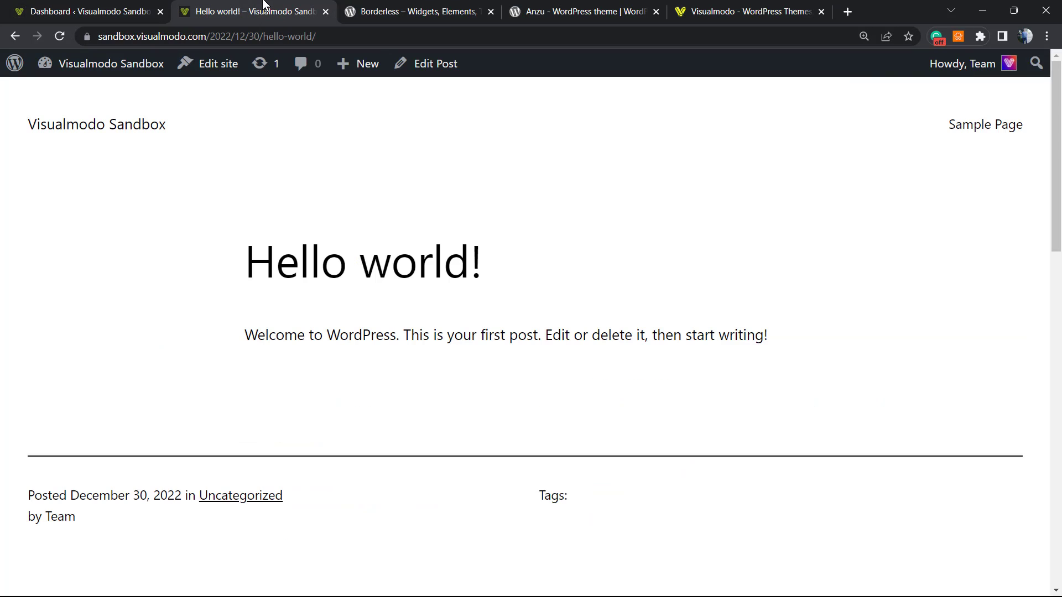
{"action": "triple_click", "coordinate": [293, 275]}
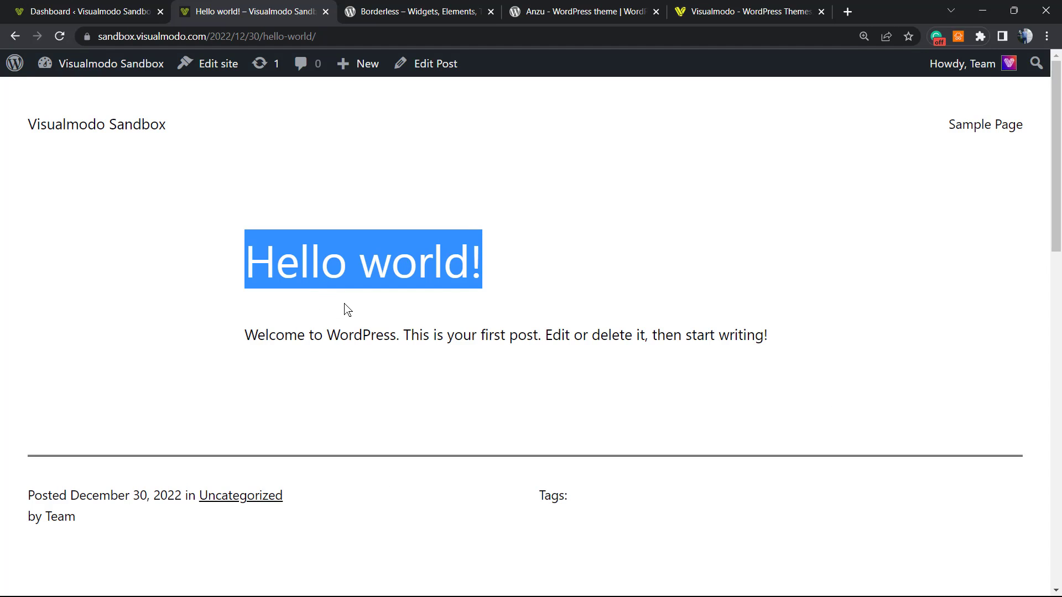
{"action": "left_click", "coordinate": [150, 7]}
{"action": "mouse_move", "coordinate": [45, 234]}
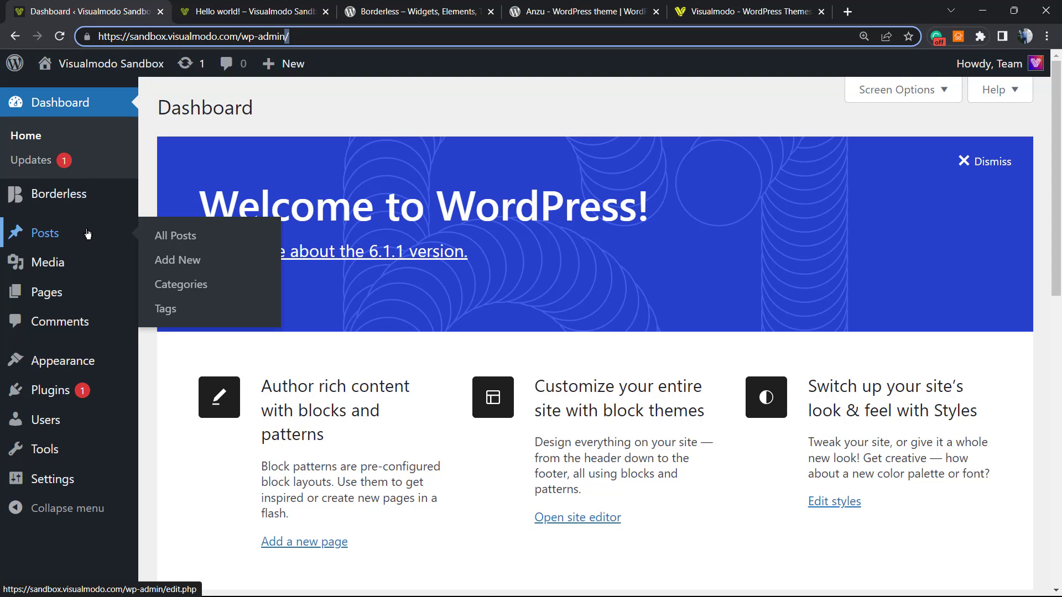
Trash the Hello world! post from All Posts and highlight the trashed confirmation message
{"action": "left_click", "coordinate": [176, 240]}
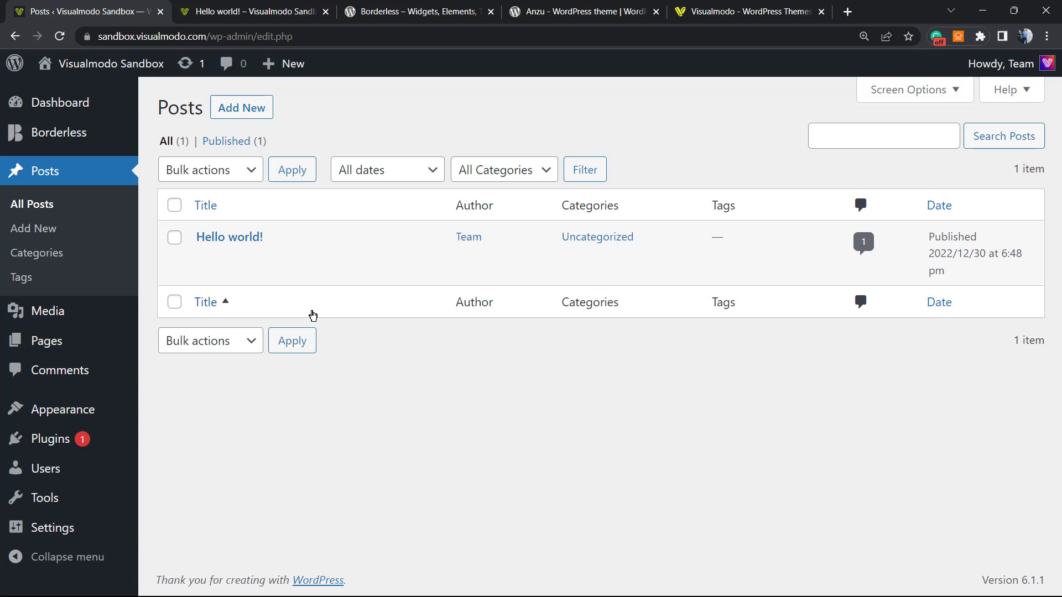
{"action": "mouse_move", "coordinate": [248, 249]}
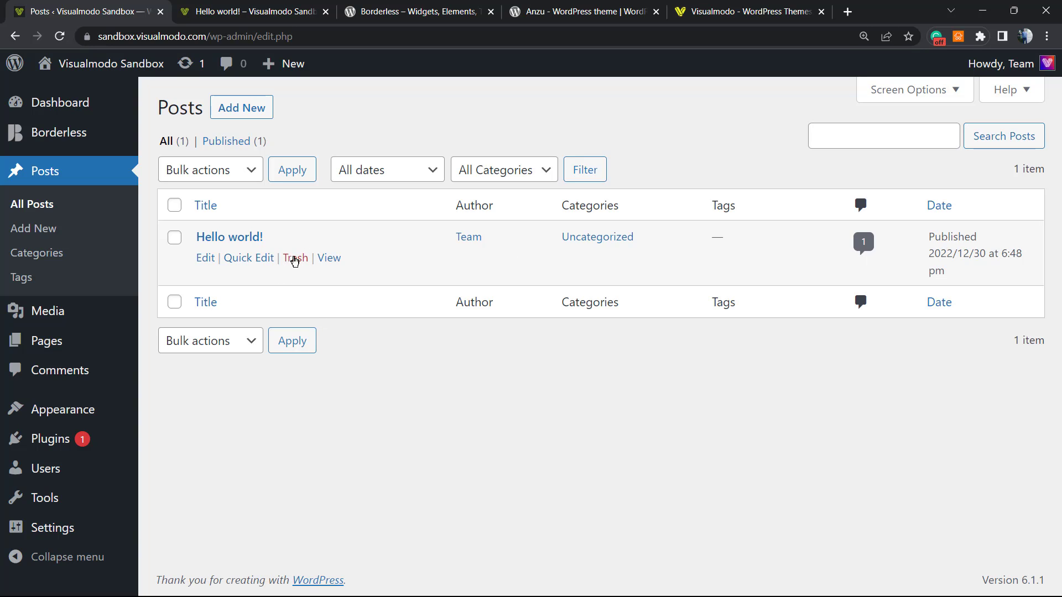
{"action": "left_click", "coordinate": [294, 258]}
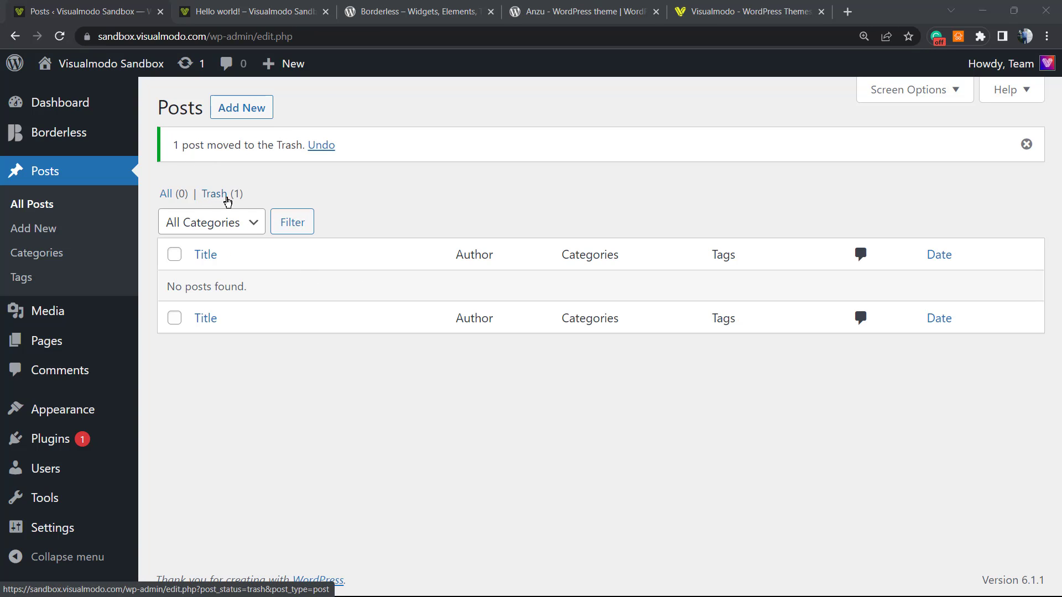
{"action": "triple_click", "coordinate": [192, 145]}
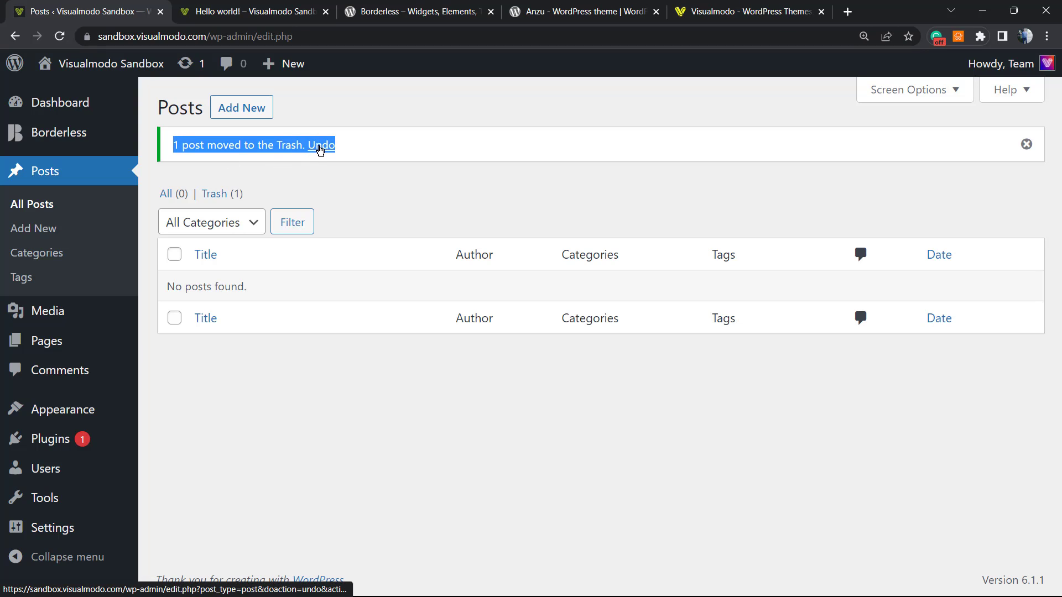
In the Trash (1) view, permanently delete the Hello world! post
{"action": "left_click", "coordinate": [211, 196]}
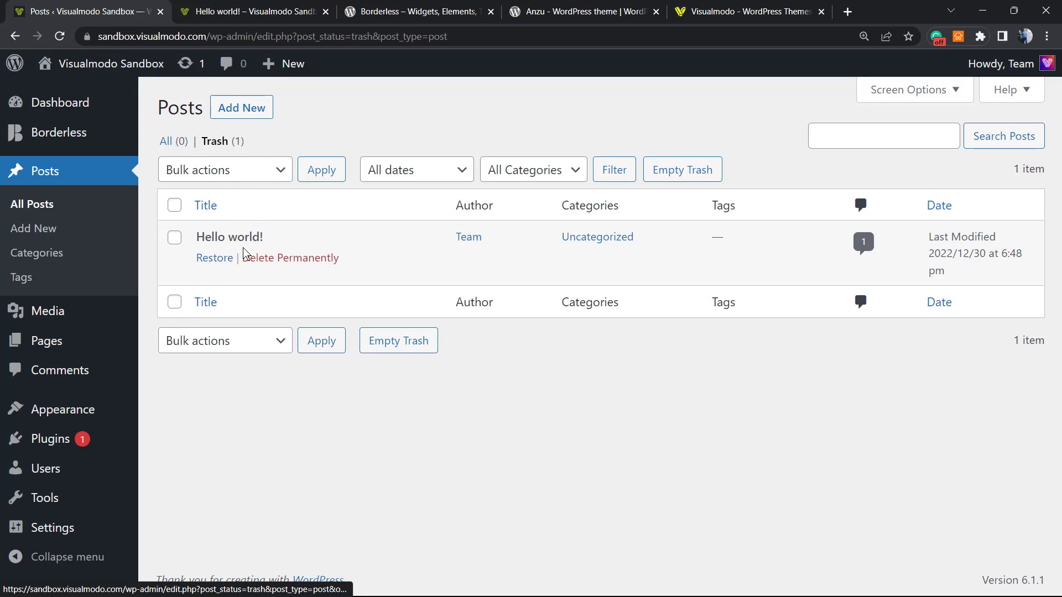
{"action": "mouse_move", "coordinate": [249, 247]}
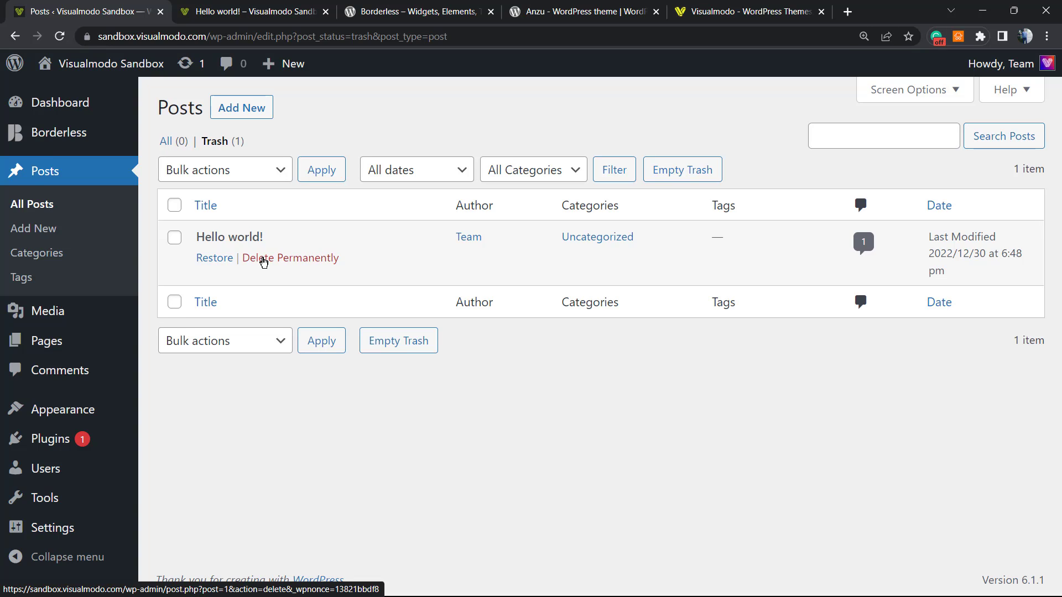
{"action": "left_click", "coordinate": [284, 260]}
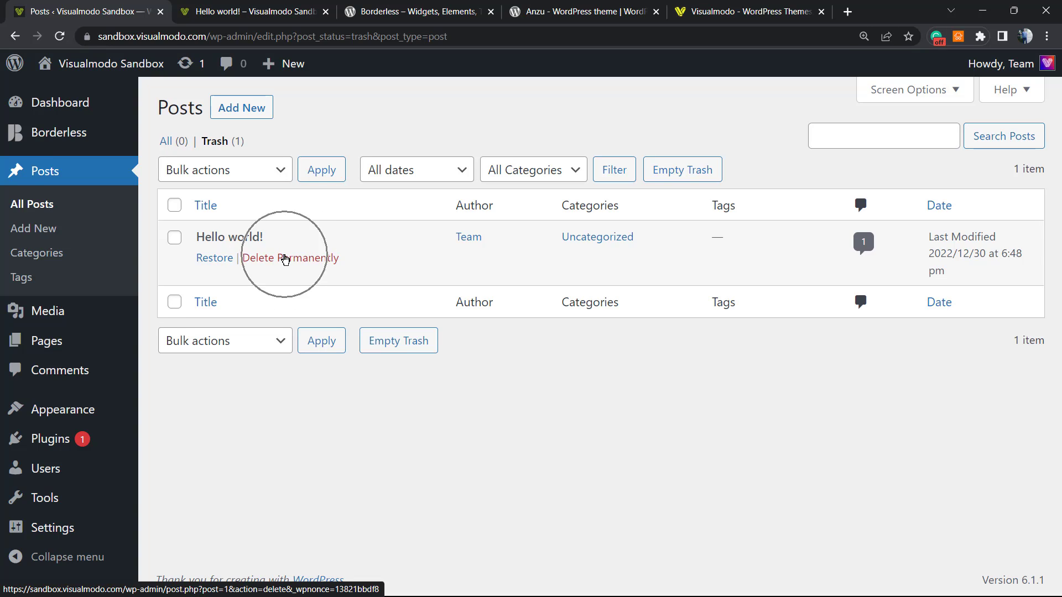
{"action": "left_click", "coordinate": [293, 261]}
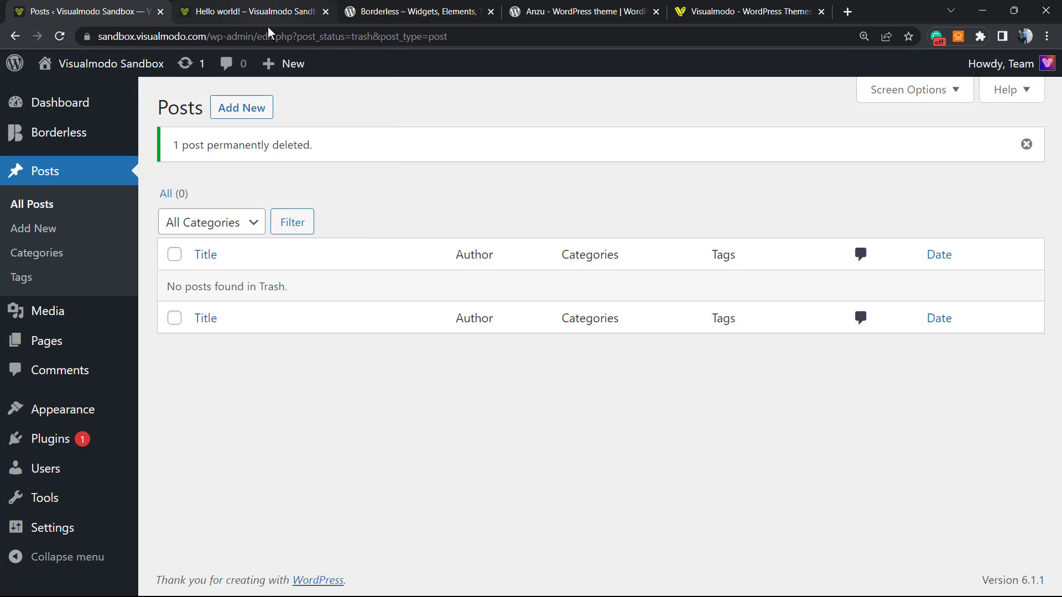
{"action": "left_click", "coordinate": [279, 8]}
Review the Borderless plugin page, highlighting its name, then bring up the Anzu theme page
{"action": "left_click", "coordinate": [373, 8]}
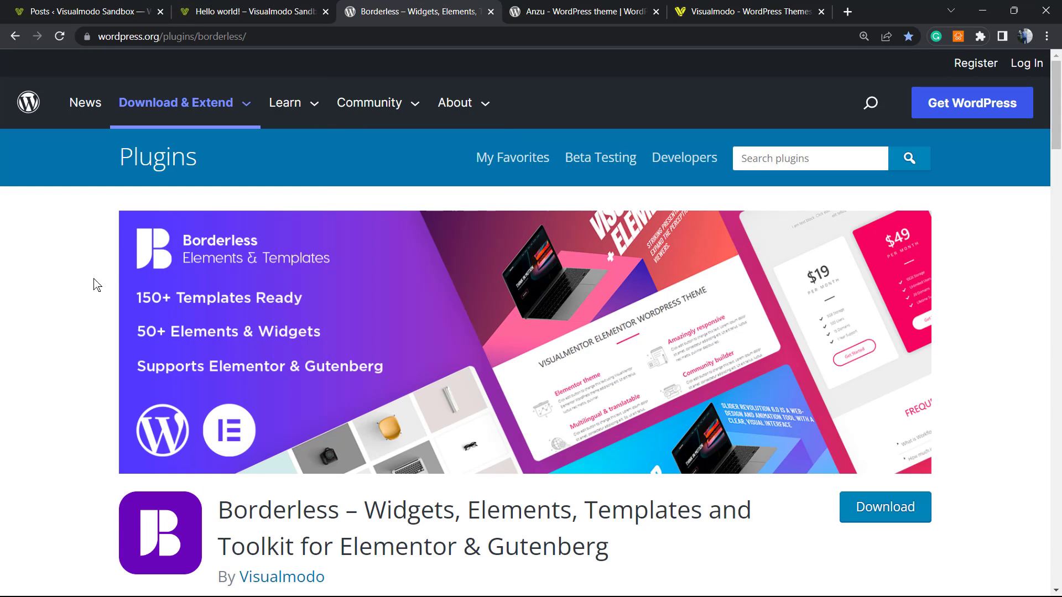
{"action": "scroll", "coordinate": [78, 295], "scroll_direction": "down", "scroll_amount": 2}
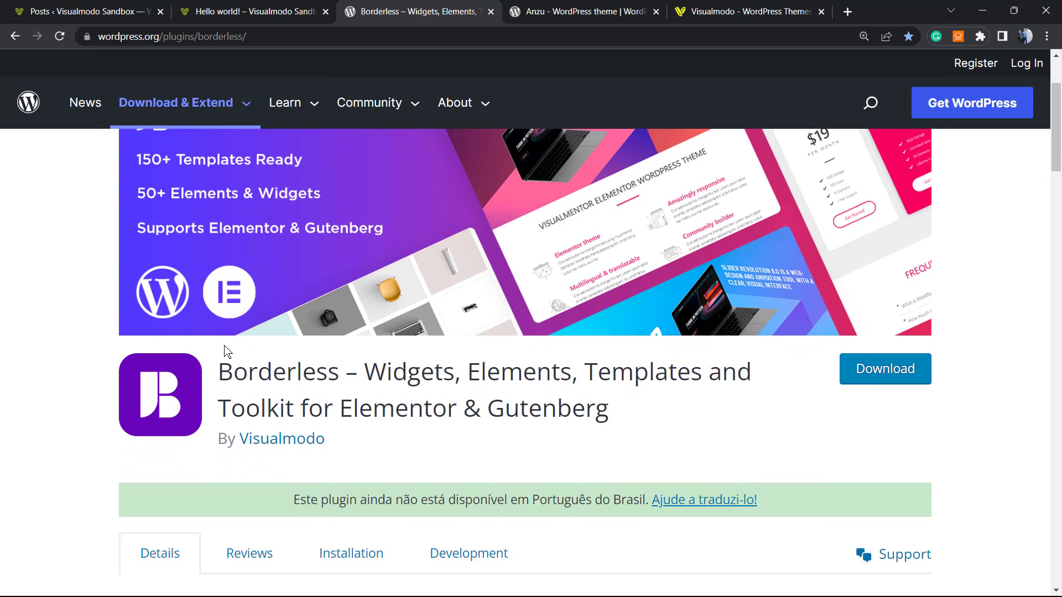
{"action": "double_click", "coordinate": [284, 370]}
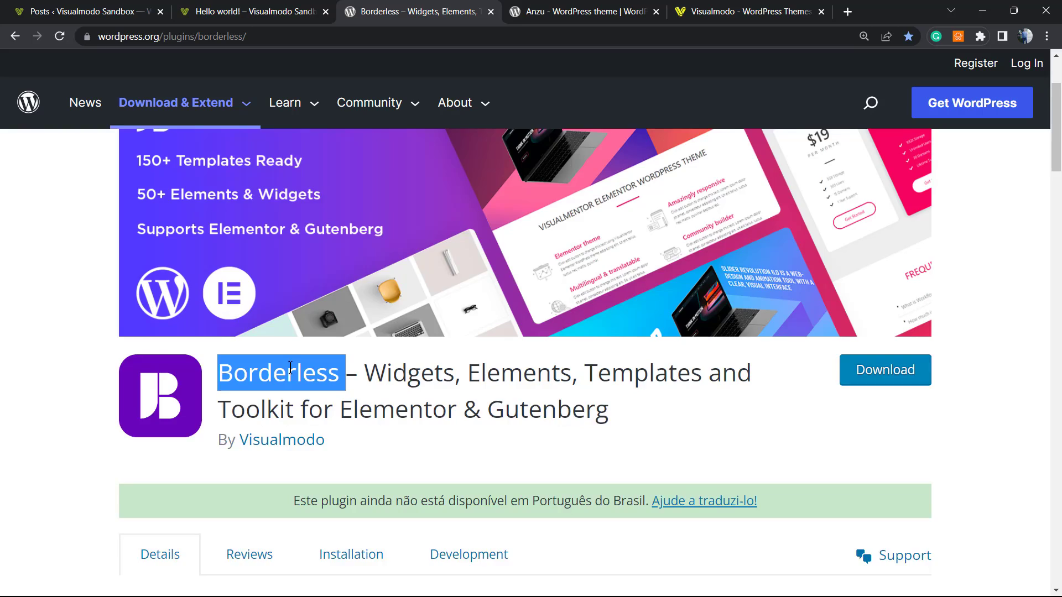
{"action": "scroll", "coordinate": [325, 367], "scroll_direction": "up", "scroll_amount": 2}
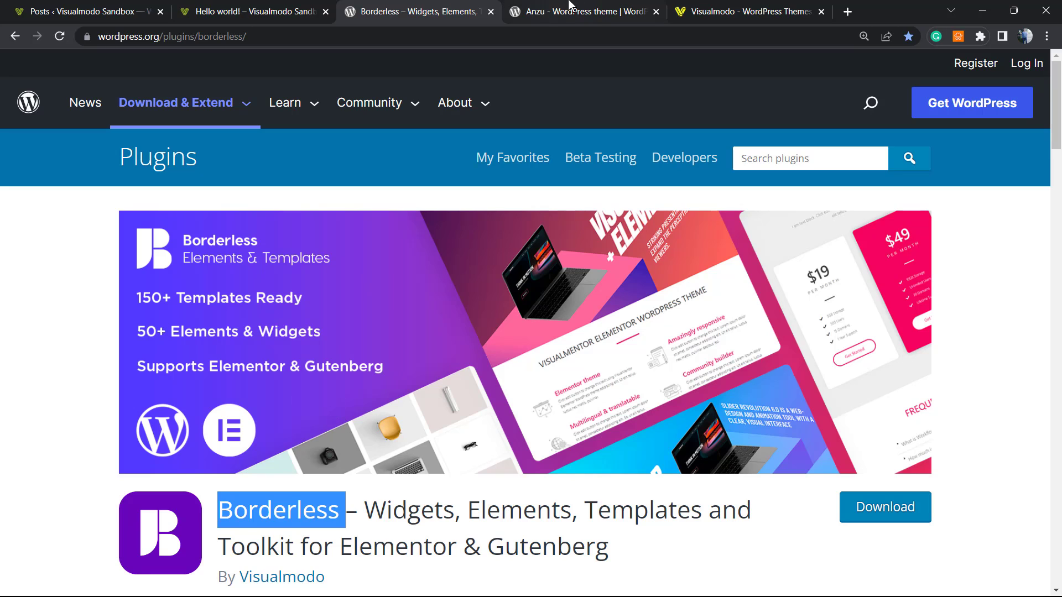
{"action": "left_click", "coordinate": [568, 8]}
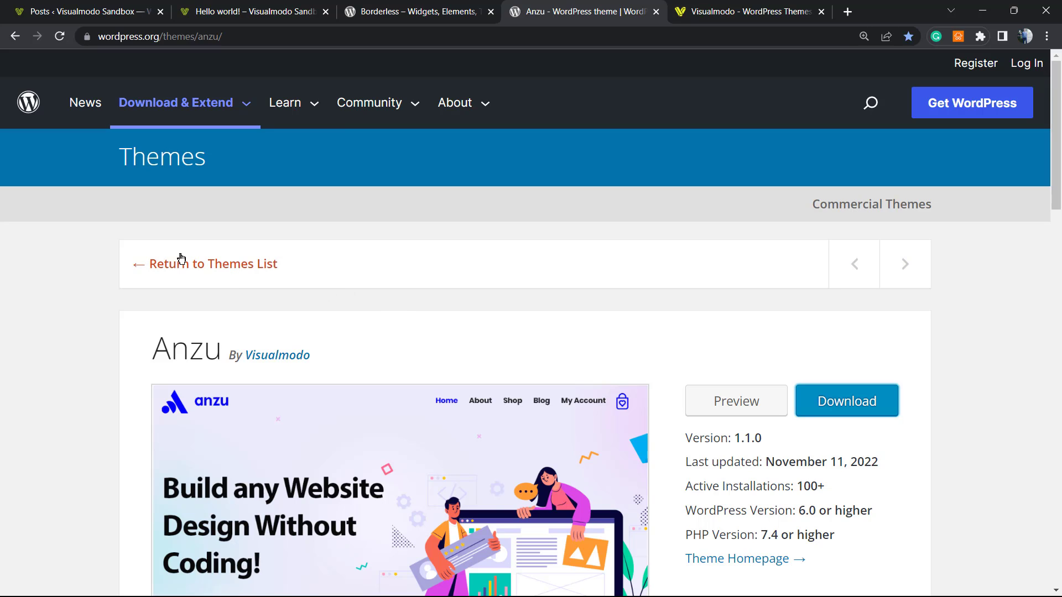
Highlight the Anzu theme title, then bring up the Visualmodo – WordPress Themes homepage
{"action": "double_click", "coordinate": [190, 347]}
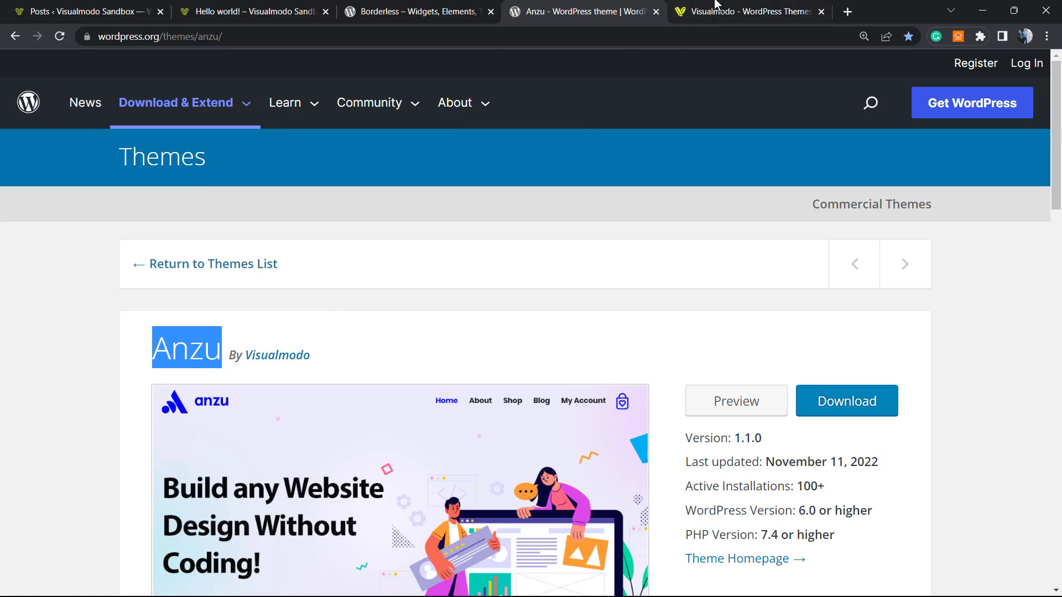
{"action": "left_click", "coordinate": [730, 12]}
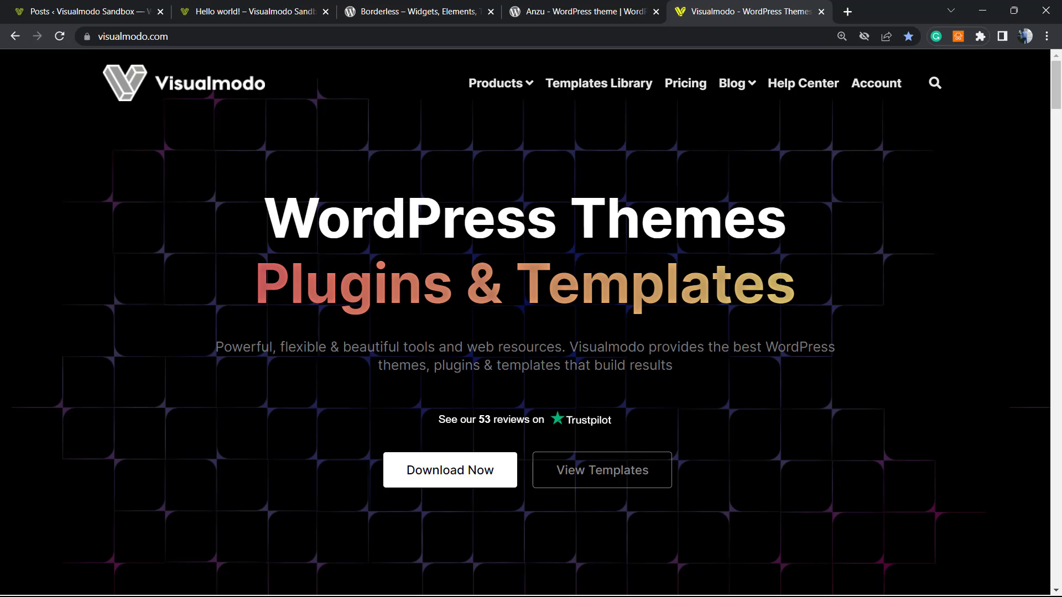
Open Visualmodo's Templates Library from the top navigation
{"action": "left_click", "coordinate": [596, 83]}
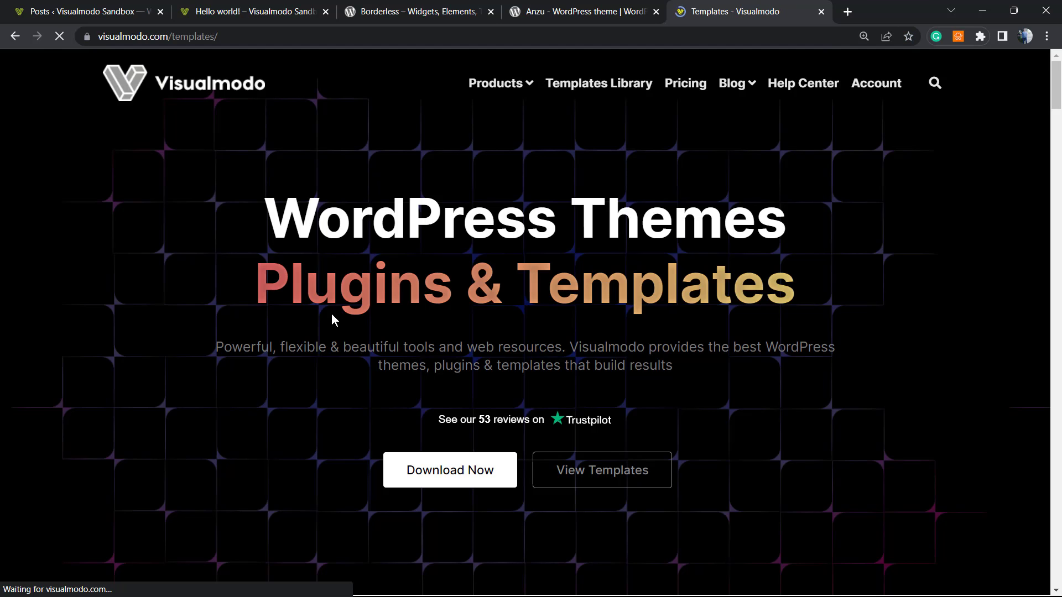
{"action": "scroll", "coordinate": [357, 339], "scroll_direction": "down", "scroll_amount": 5}
{"action": "scroll", "coordinate": [502, 318], "scroll_direction": "down", "scroll_amount": 2}
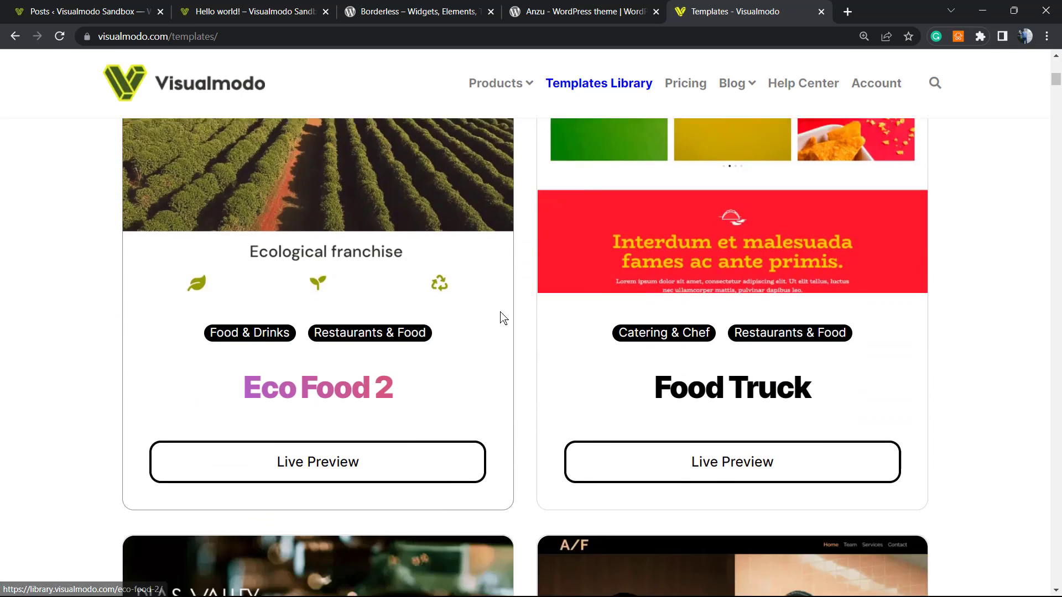
{"action": "scroll", "coordinate": [501, 318], "scroll_direction": "down", "scroll_amount": 2}
{"action": "scroll", "coordinate": [486, 316], "scroll_direction": "down", "scroll_amount": 2}
{"action": "scroll", "coordinate": [486, 315], "scroll_direction": "down", "scroll_amount": 4}
{"action": "scroll", "coordinate": [474, 315], "scroll_direction": "down", "scroll_amount": 3}
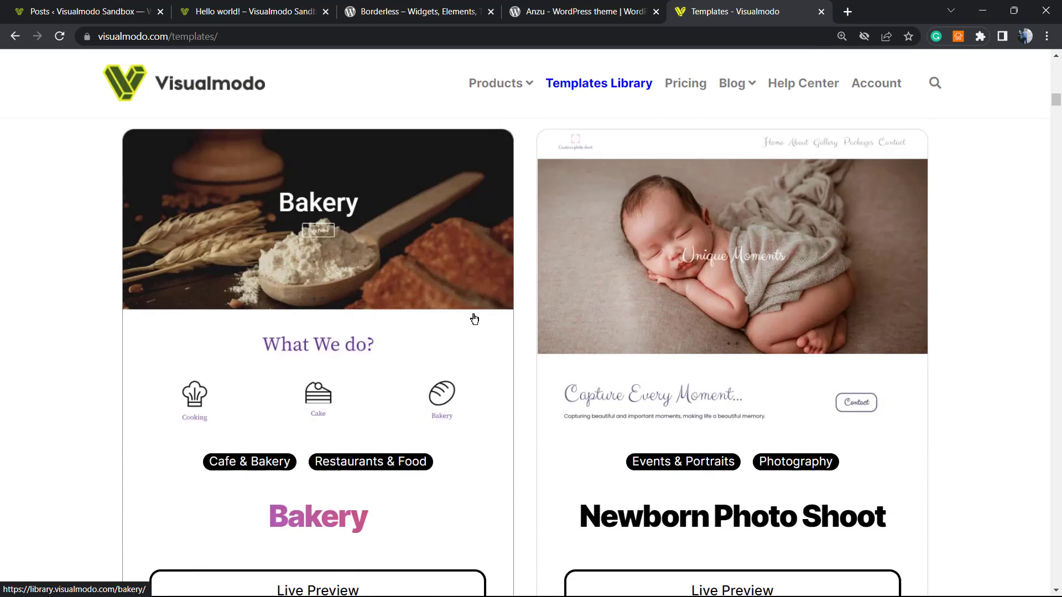
{"action": "scroll", "coordinate": [474, 318], "scroll_direction": "down", "scroll_amount": 2}
{"action": "scroll", "coordinate": [489, 326], "scroll_direction": "down", "scroll_amount": 4}
{"action": "scroll", "coordinate": [489, 327], "scroll_direction": "down", "scroll_amount": 3}
{"action": "scroll", "coordinate": [488, 327], "scroll_direction": "down", "scroll_amount": 2}
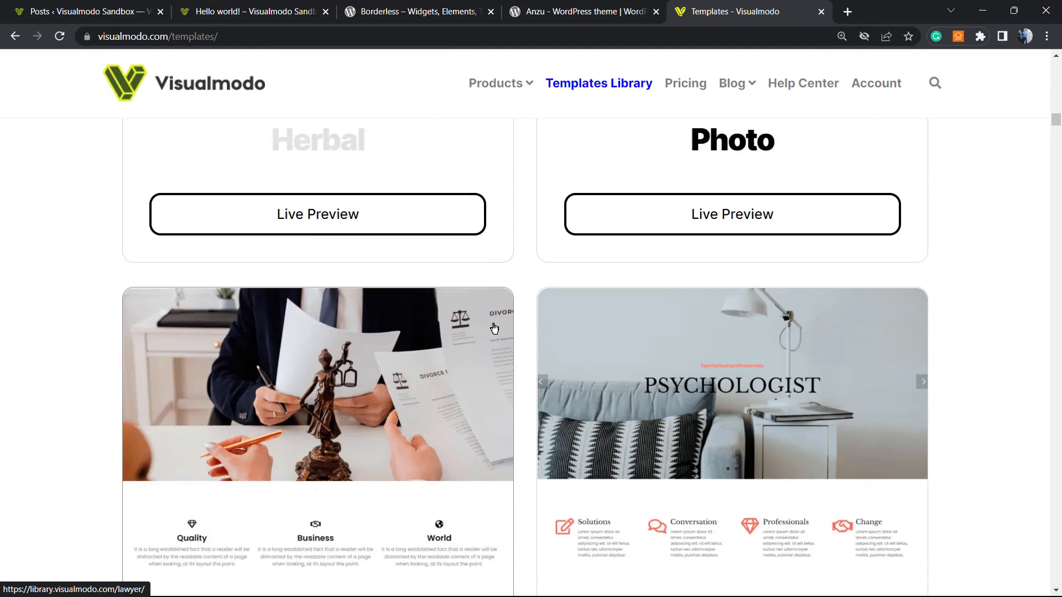
{"action": "scroll", "coordinate": [494, 328], "scroll_direction": "down", "scroll_amount": 4}
{"action": "scroll", "coordinate": [492, 329], "scroll_direction": "down", "scroll_amount": 2}
{"action": "scroll", "coordinate": [494, 331], "scroll_direction": "down", "scroll_amount": 1}
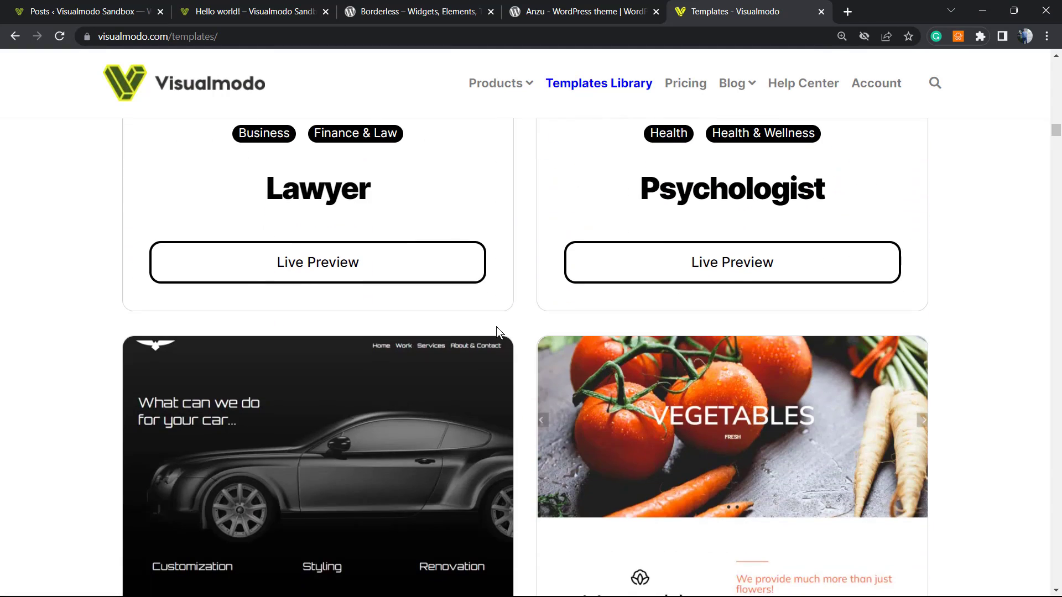